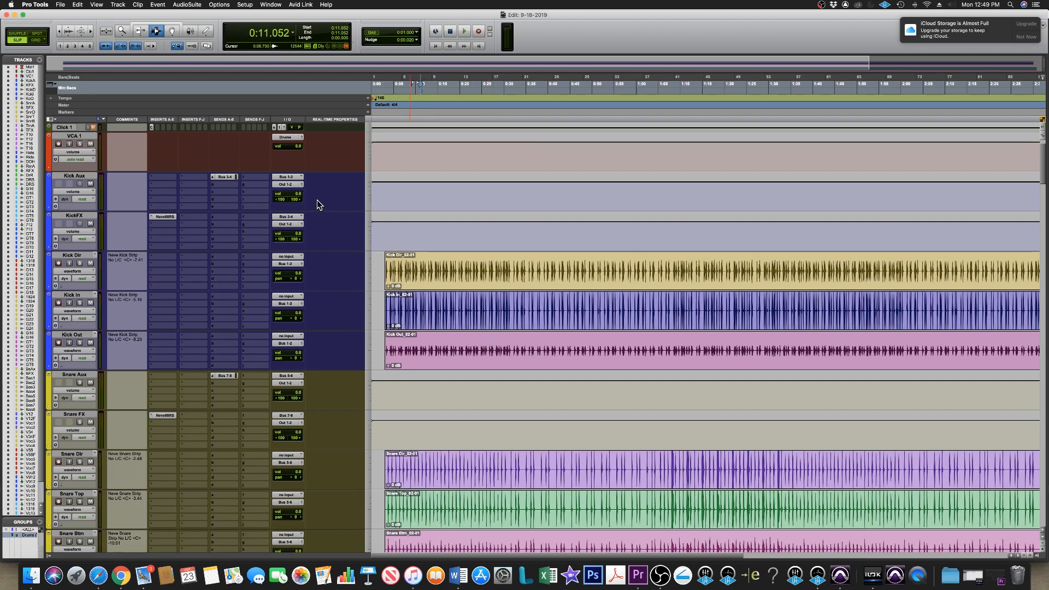
Try the VCA 1 fader by lowering its volume to about -5.9 and returning it to 0.0.
click(291, 146)
drag(291, 146, 292, 155)
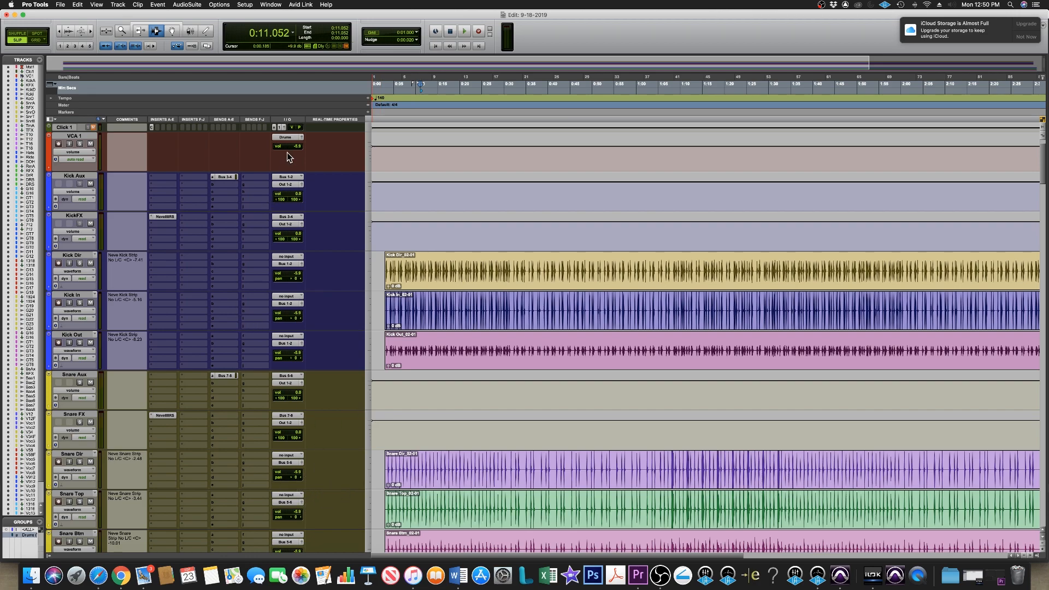
mouse_move(288, 147)
mouse_down()
mouse_move(288, 156)
mouse_move(289, 146)
mouse_up()
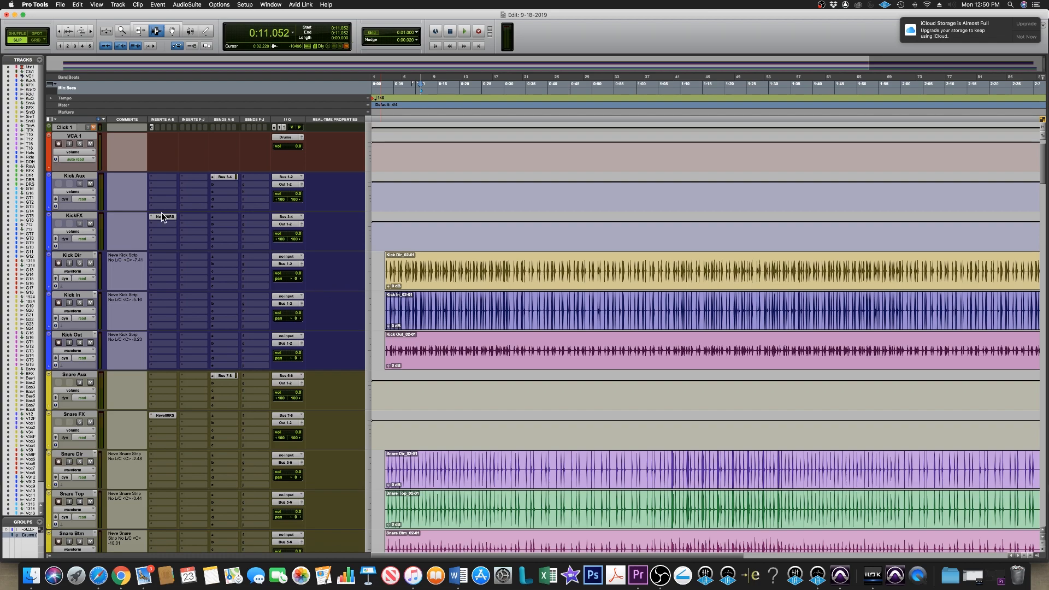
Create one new VCA Master track with the default name.
click(118, 6)
click(126, 17)
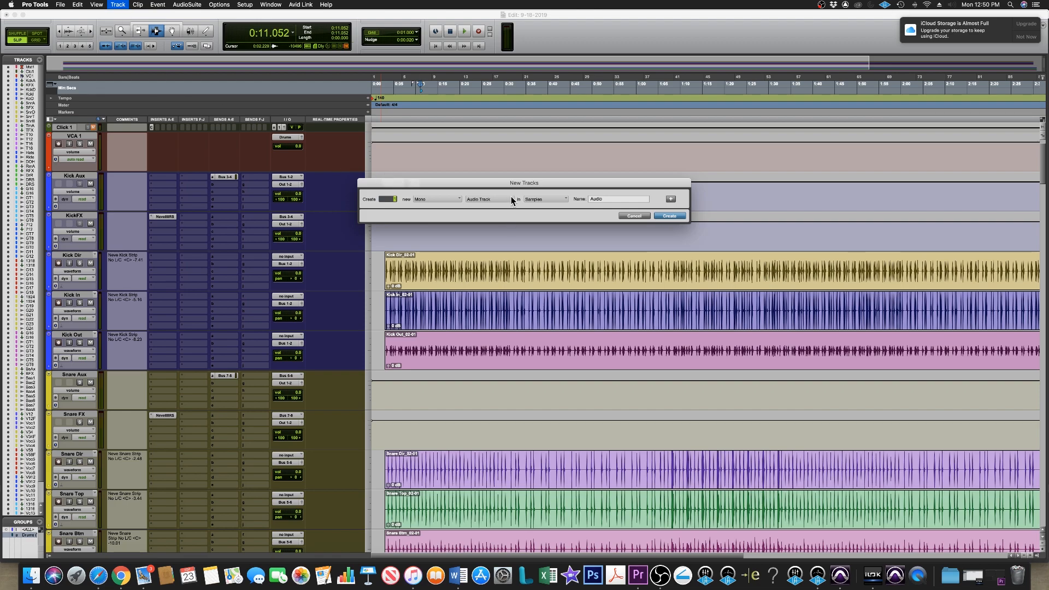
click(512, 200)
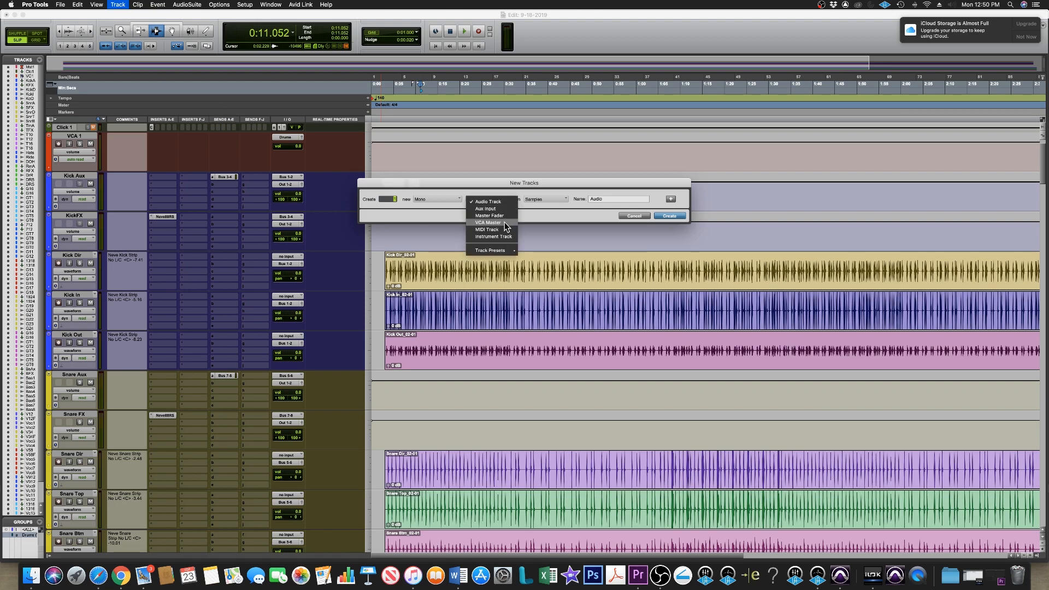
click(505, 222)
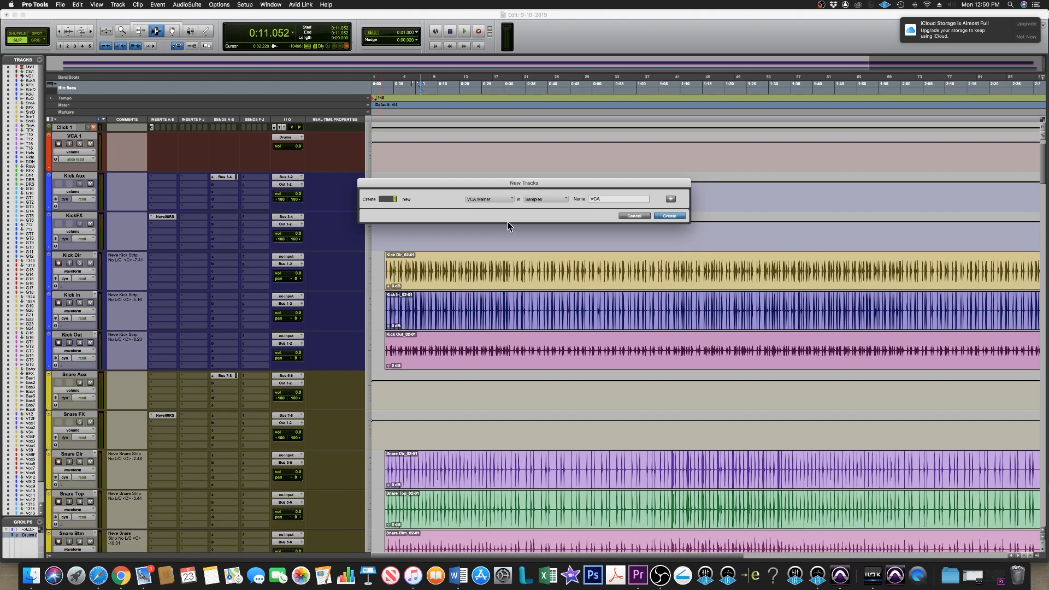
click(669, 217)
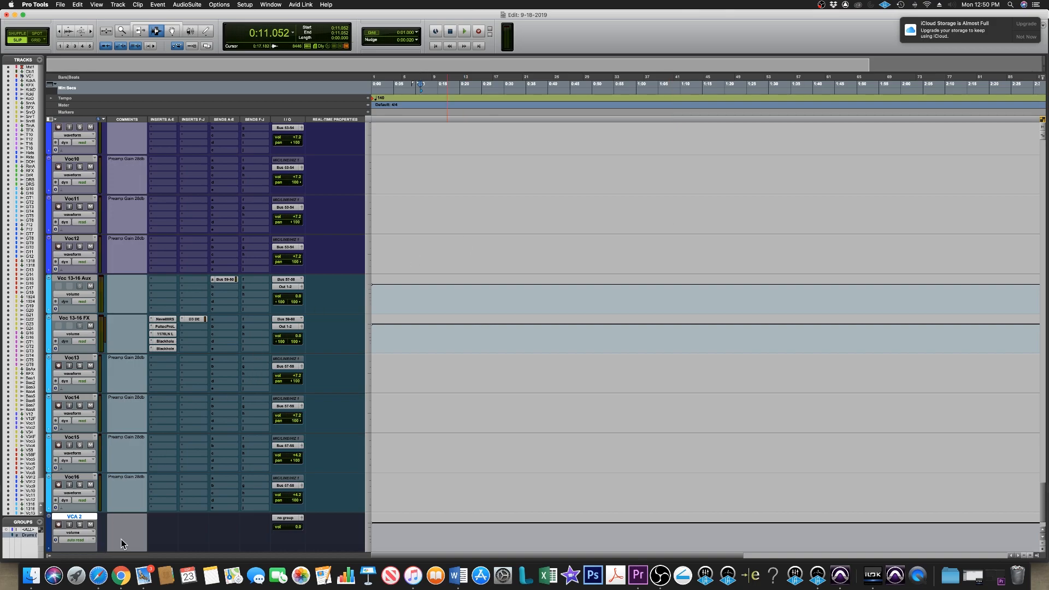
Create a Mix/Edit group from the Voc15 and Voc16 tracks and assign that group to the VCA 2 track.
scroll(156, 521, down, 2)
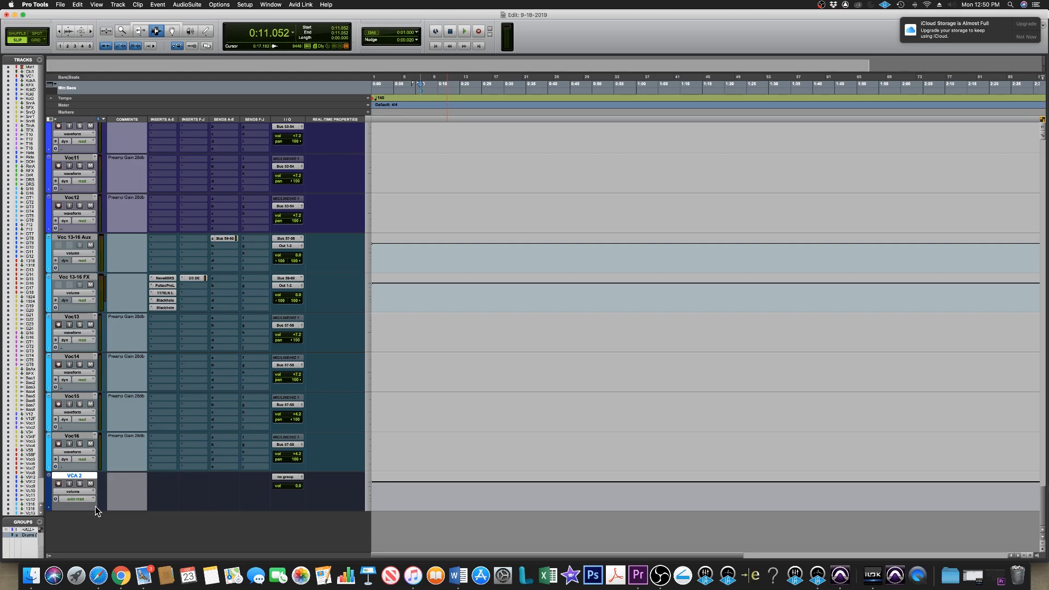
click(77, 397)
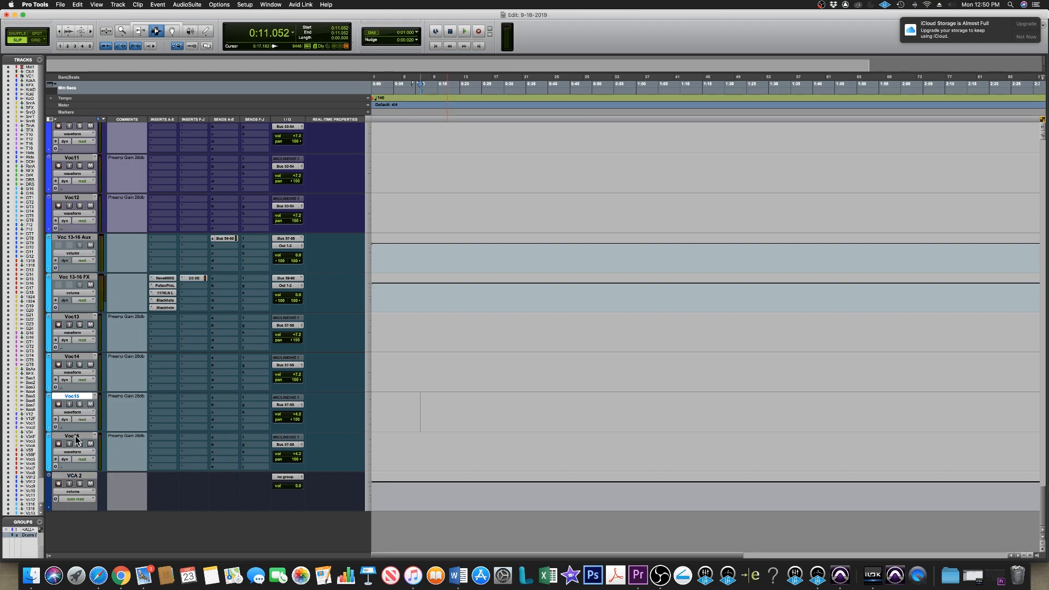
shift+click(77, 439)
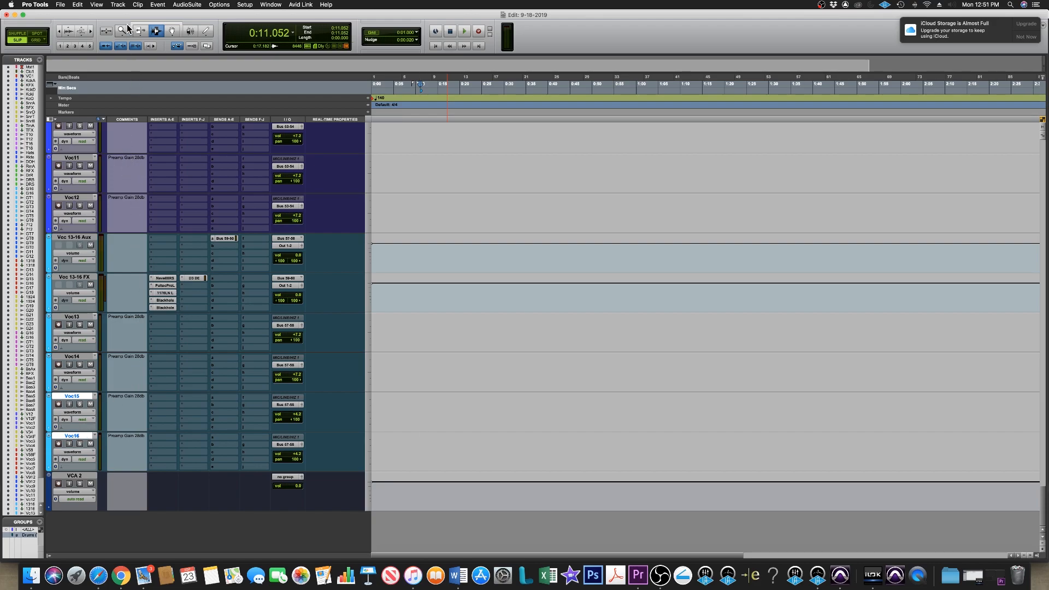
click(117, 5)
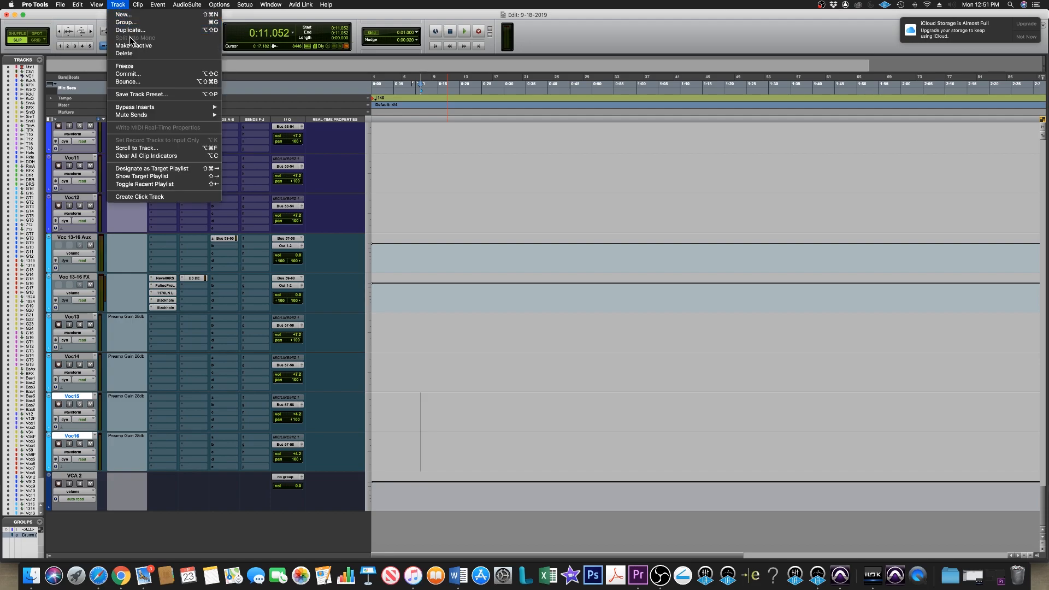
click(128, 22)
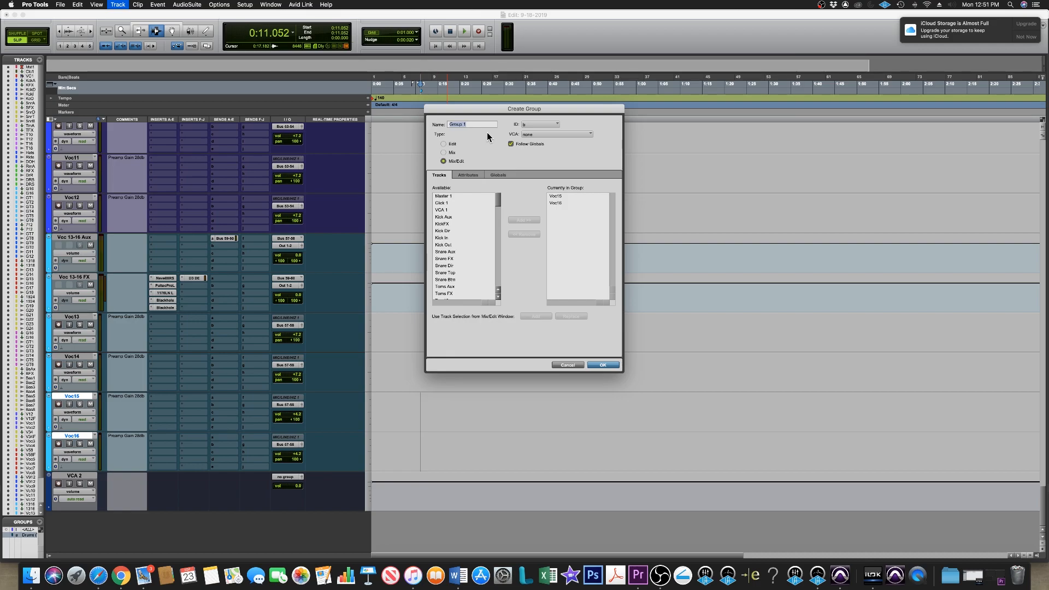
click(603, 365)
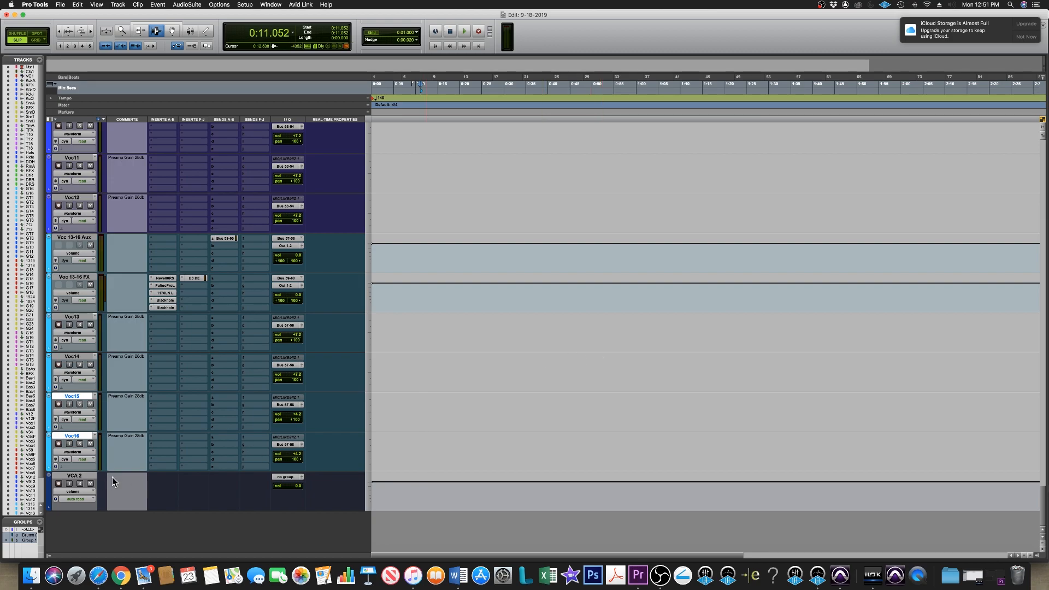
click(289, 481)
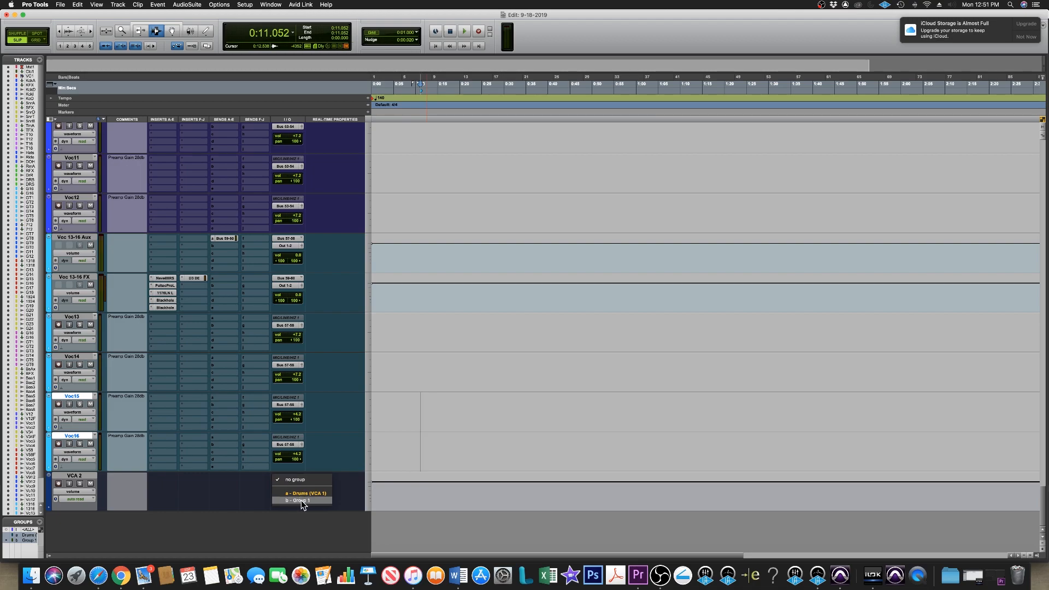
click(302, 500)
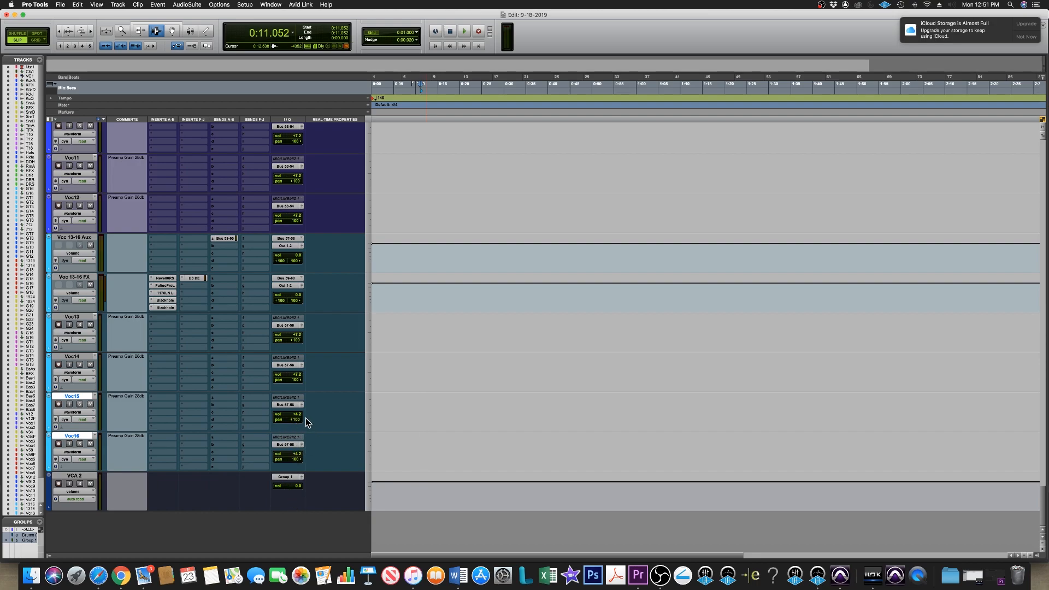
Set Voc15's volume to 0.0 and test VCA 2 by lowering its volume to about -5.3 and returning it to 0.0.
click(290, 487)
drag(290, 490, 290, 490)
drag(290, 414, 291, 421)
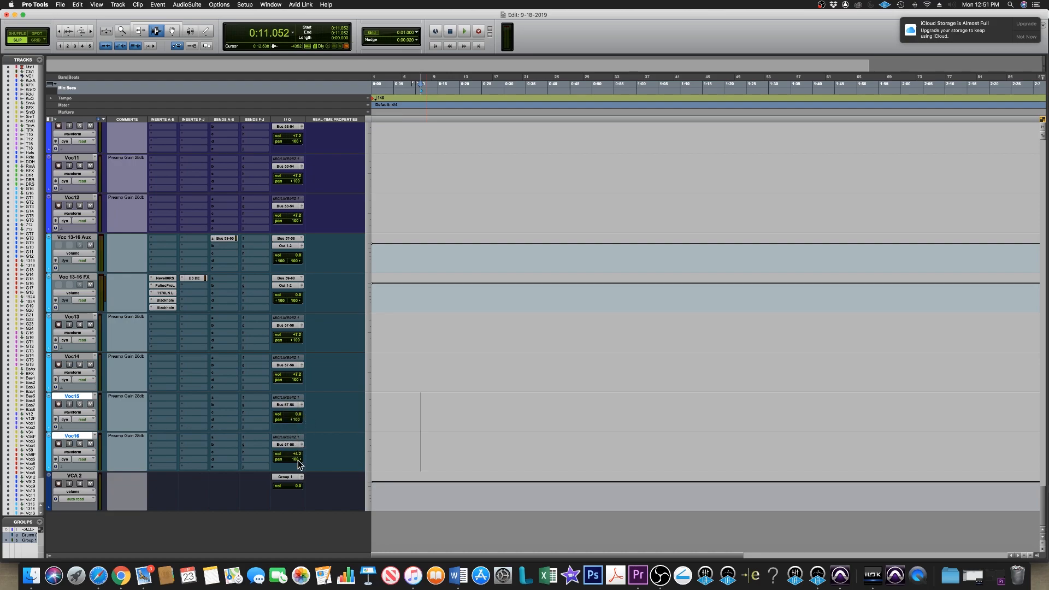
drag(292, 487, 292, 495)
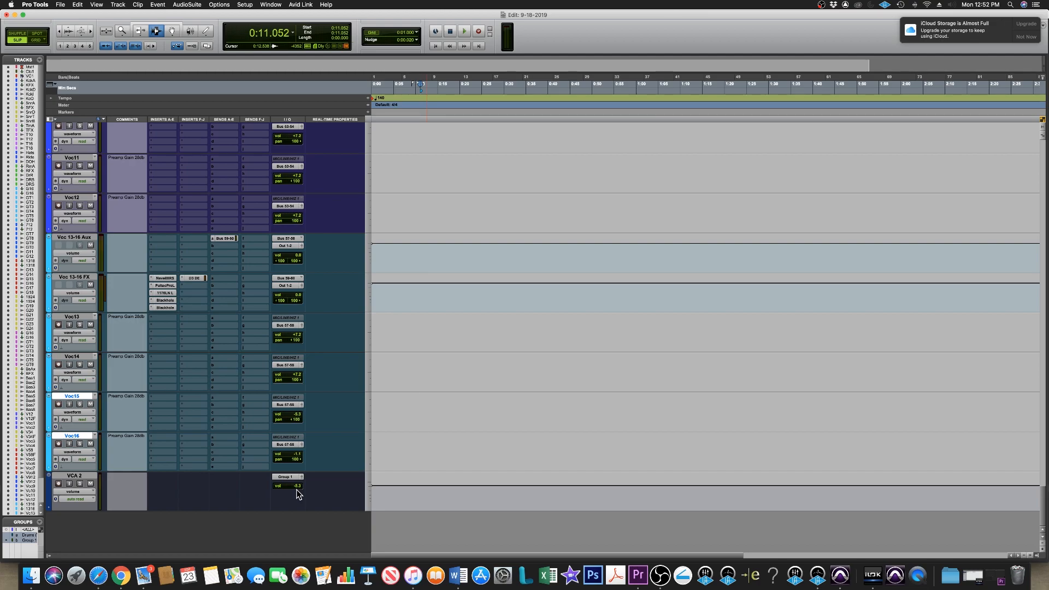
drag(293, 491, 291, 486)
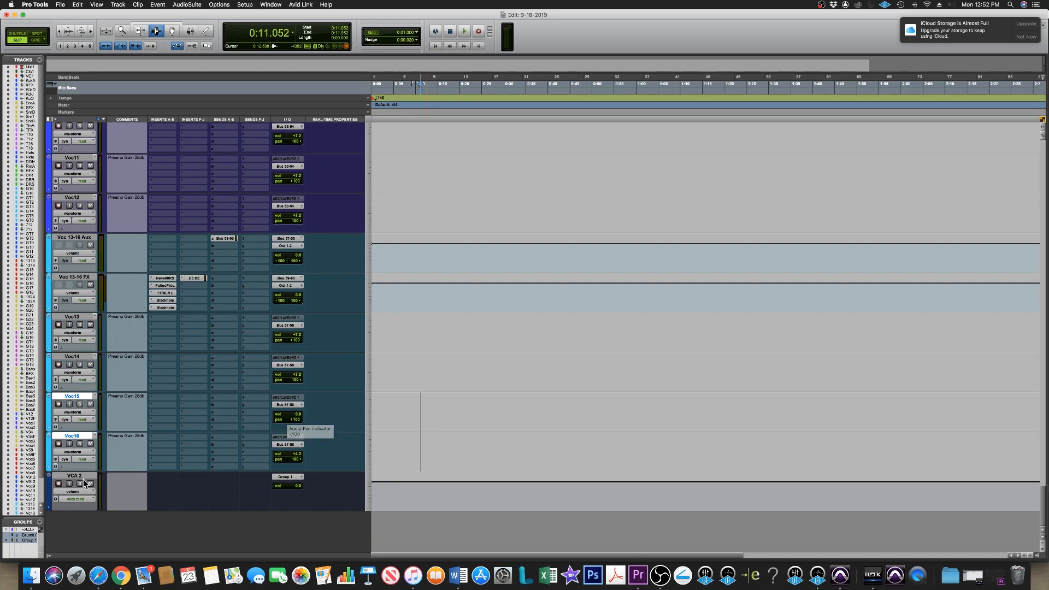
Open Group 1 for modification from the group list and add the Snare FX track to its members.
click(48, 556)
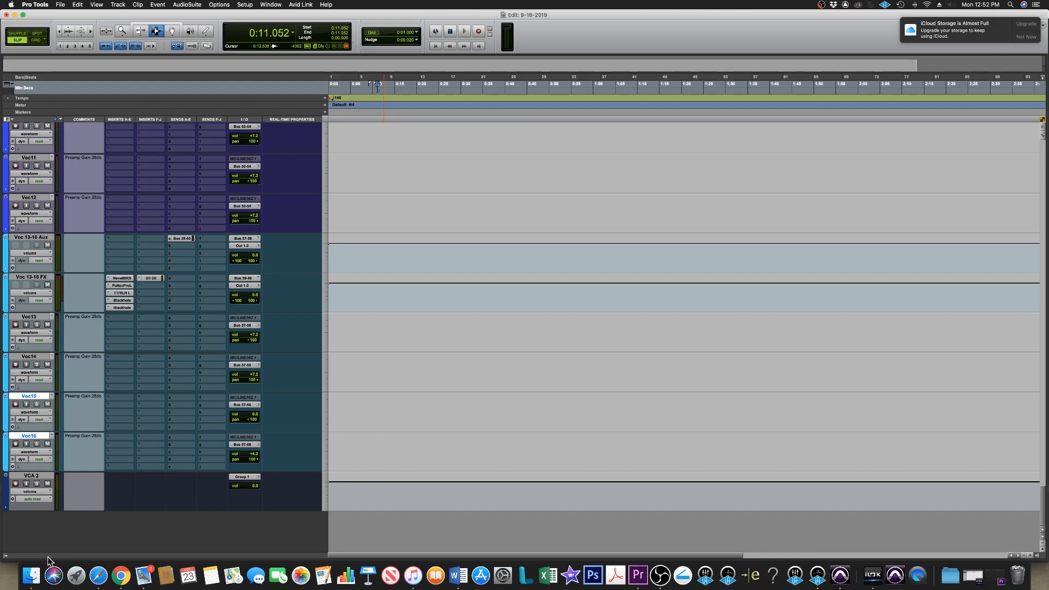
click(6, 557)
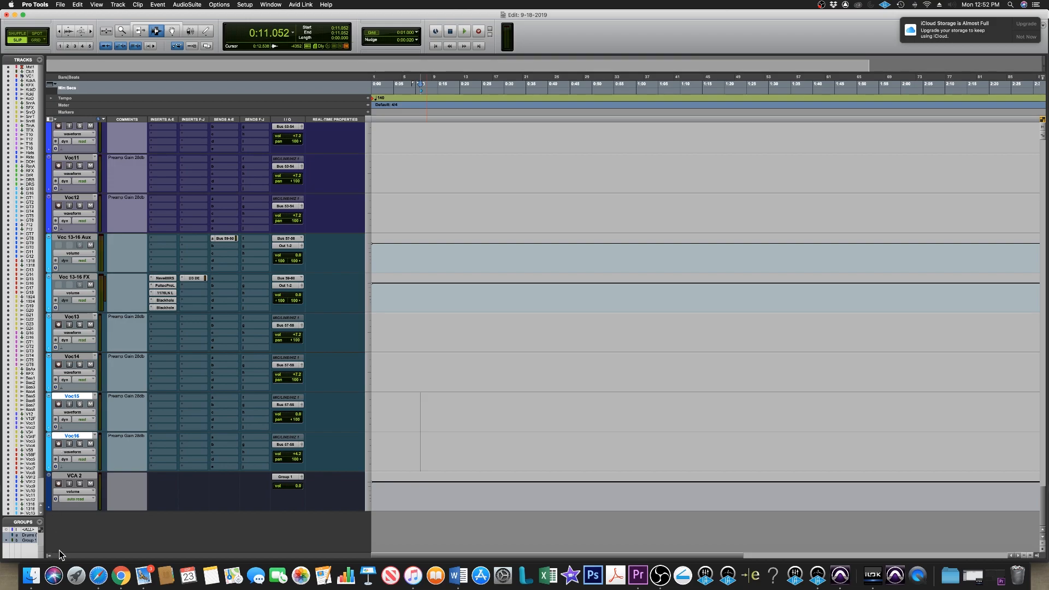
right_click(26, 543)
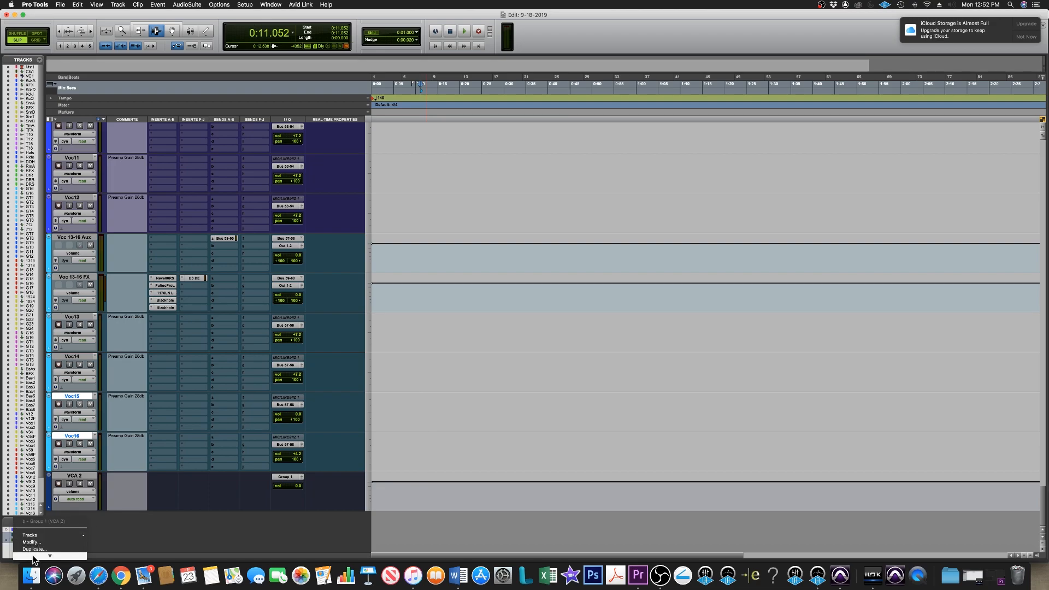
mouse_move(33, 557)
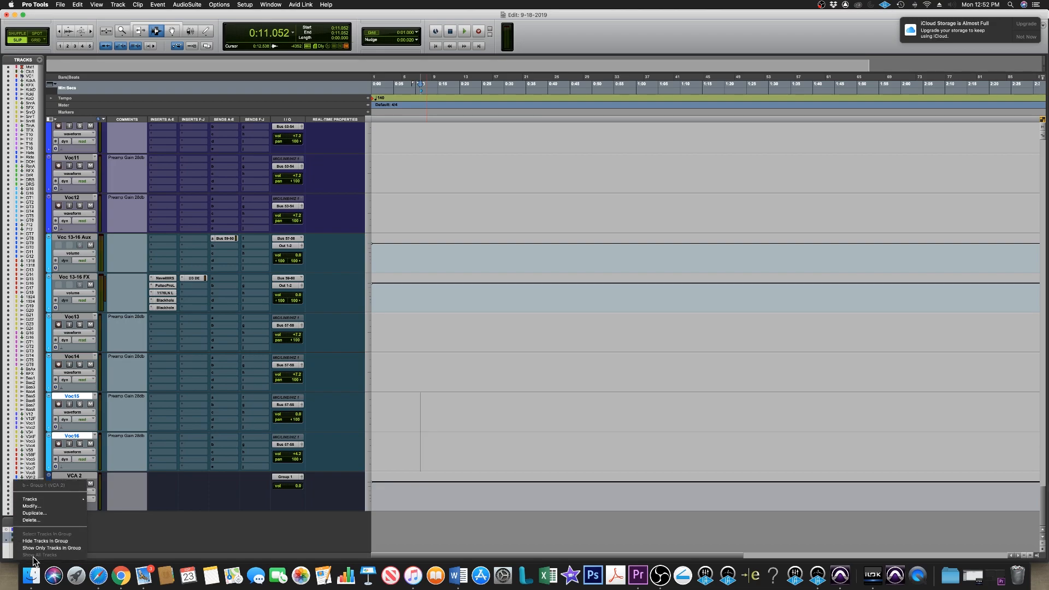
click(33, 506)
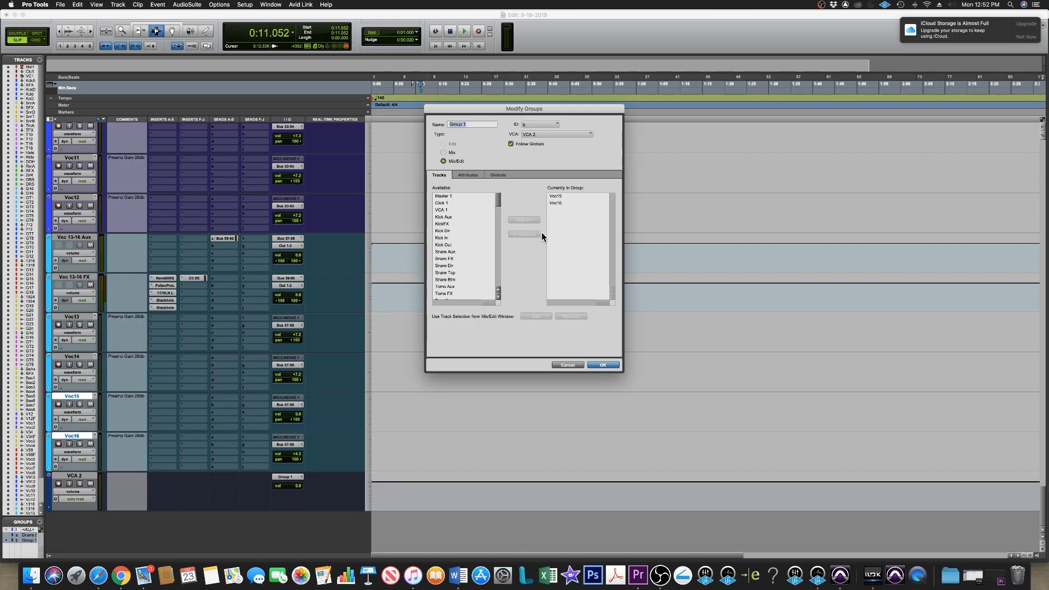
click(451, 260)
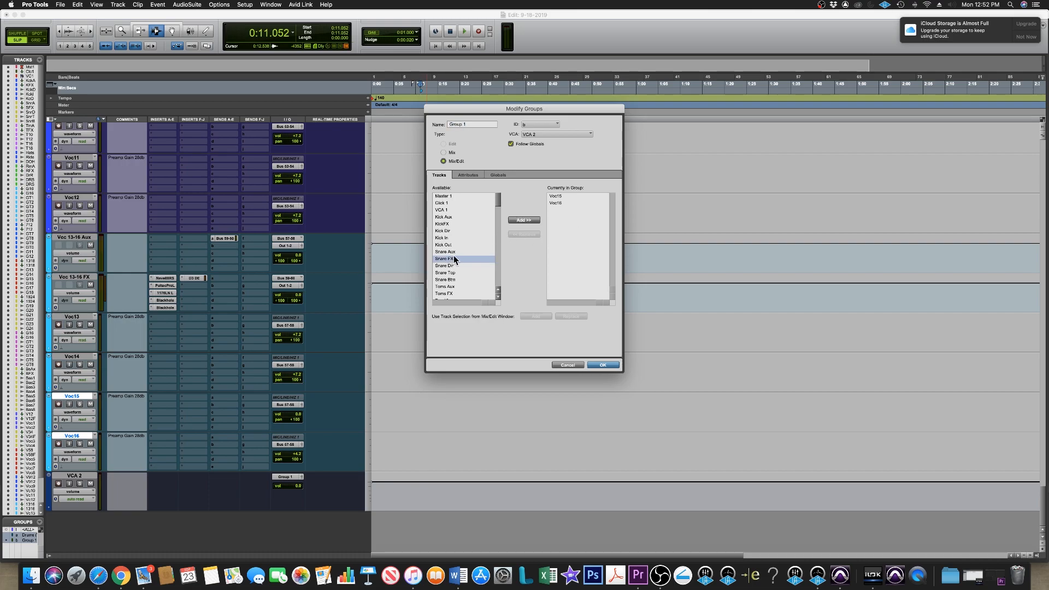
click(519, 221)
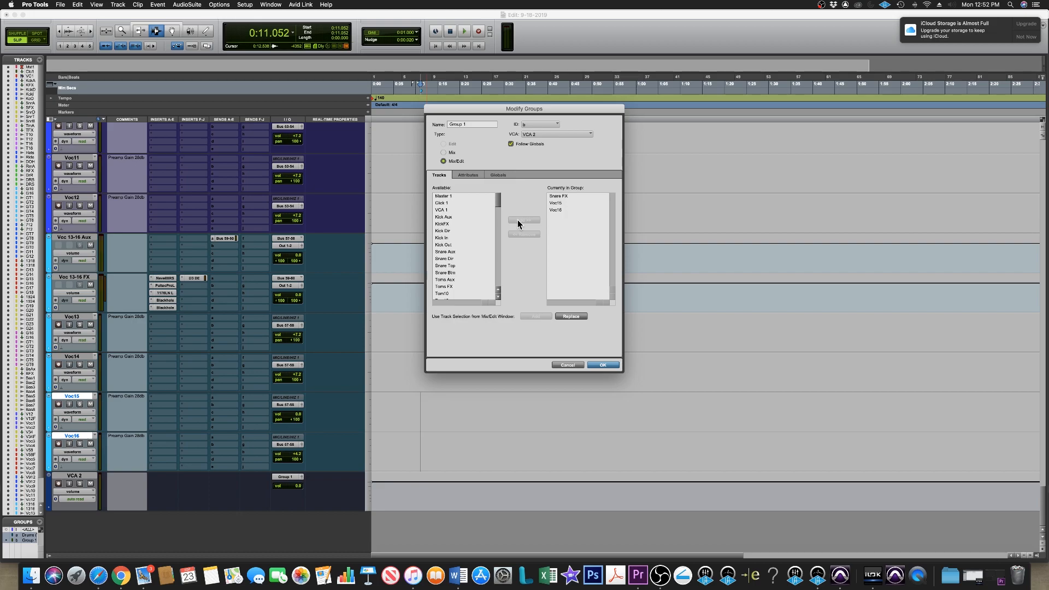
Try to remove Snare FX, Voc15 and Voc16 so that Group 1 has no tracks, and cancel the group changes.
click(556, 196)
click(525, 234)
click(554, 196)
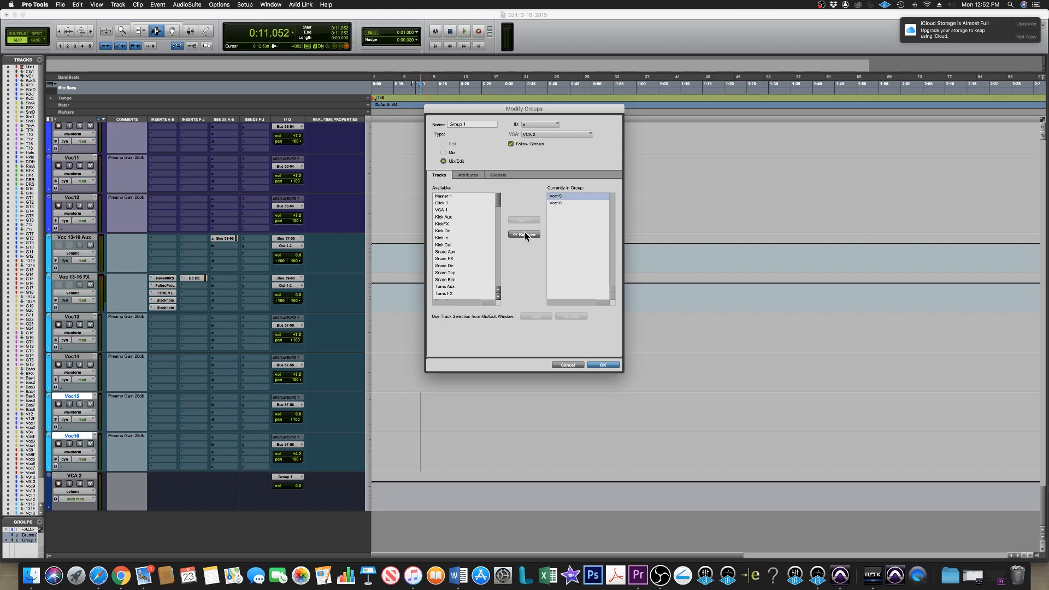
click(525, 233)
click(555, 195)
click(526, 234)
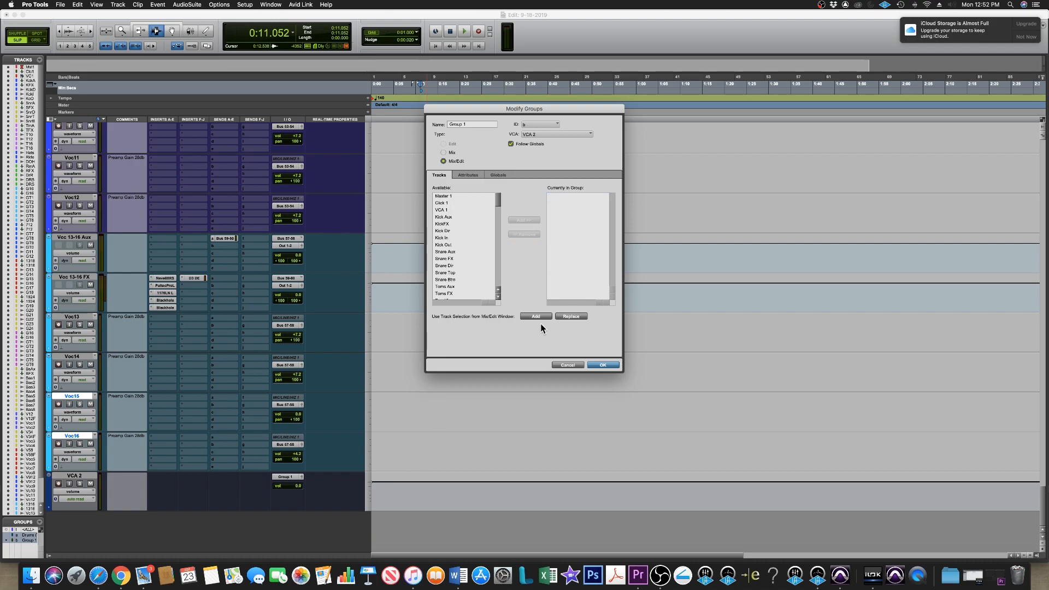
click(599, 366)
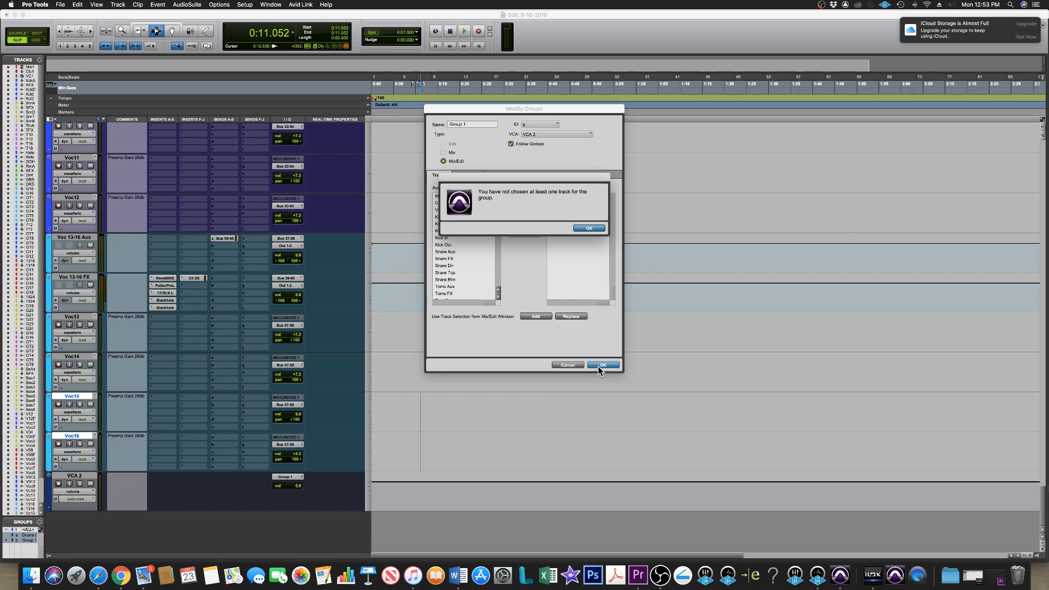
click(595, 230)
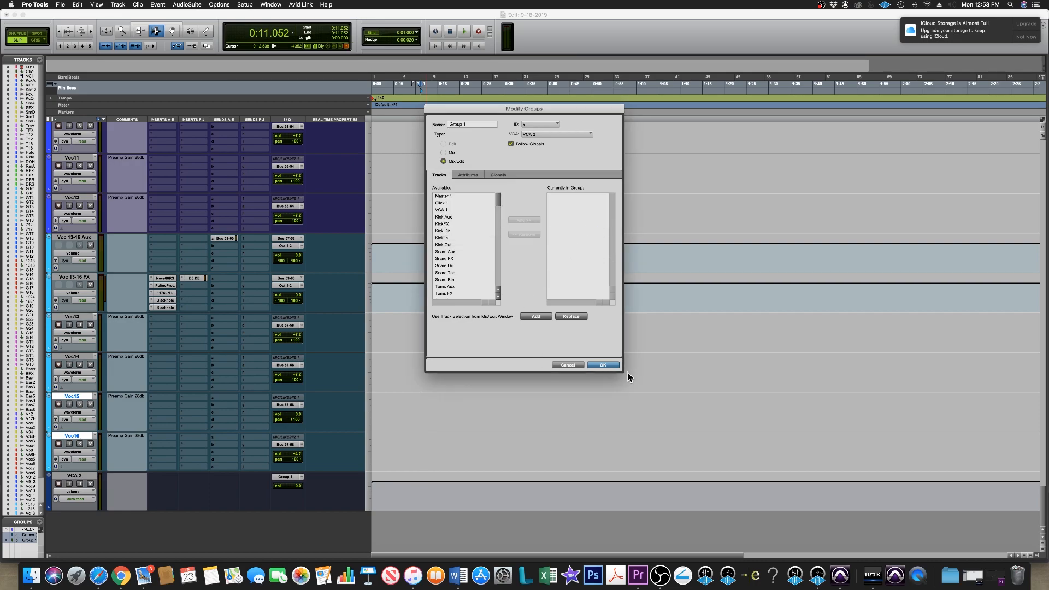
click(568, 366)
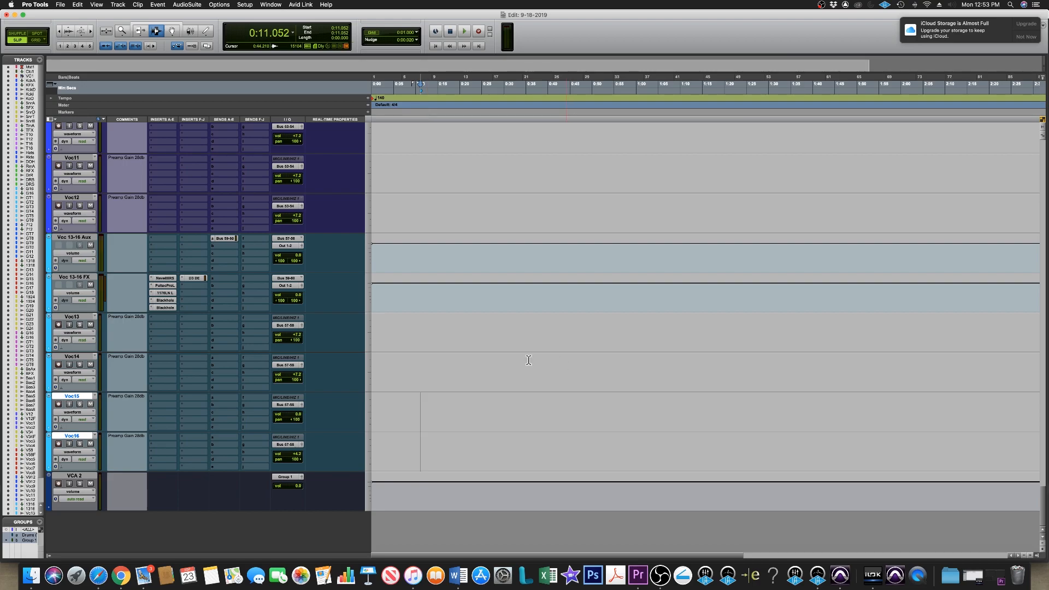
Delete Group 1 from the group list.
right_click(28, 541)
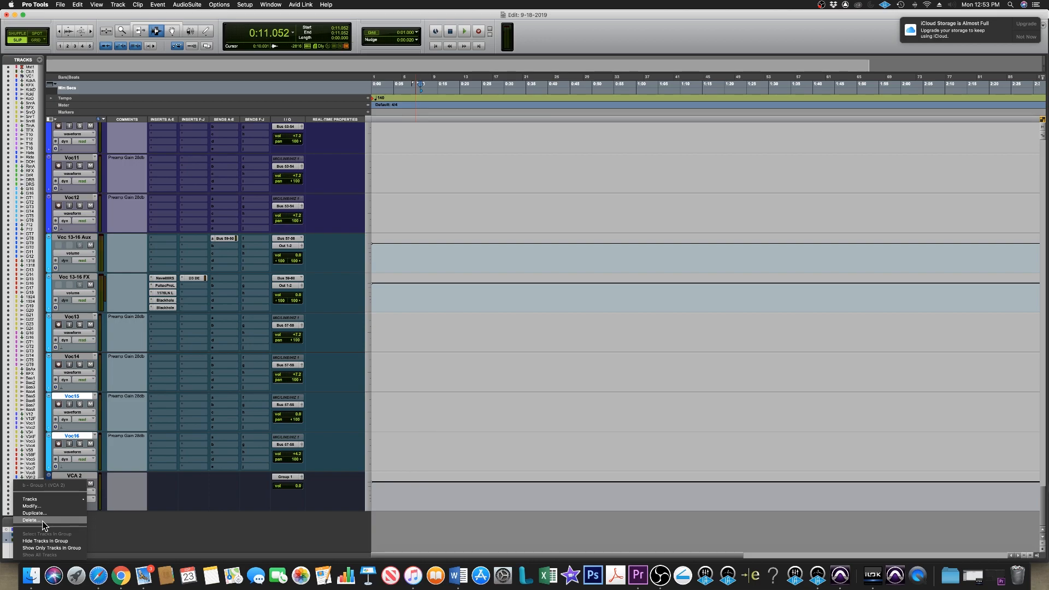
click(43, 522)
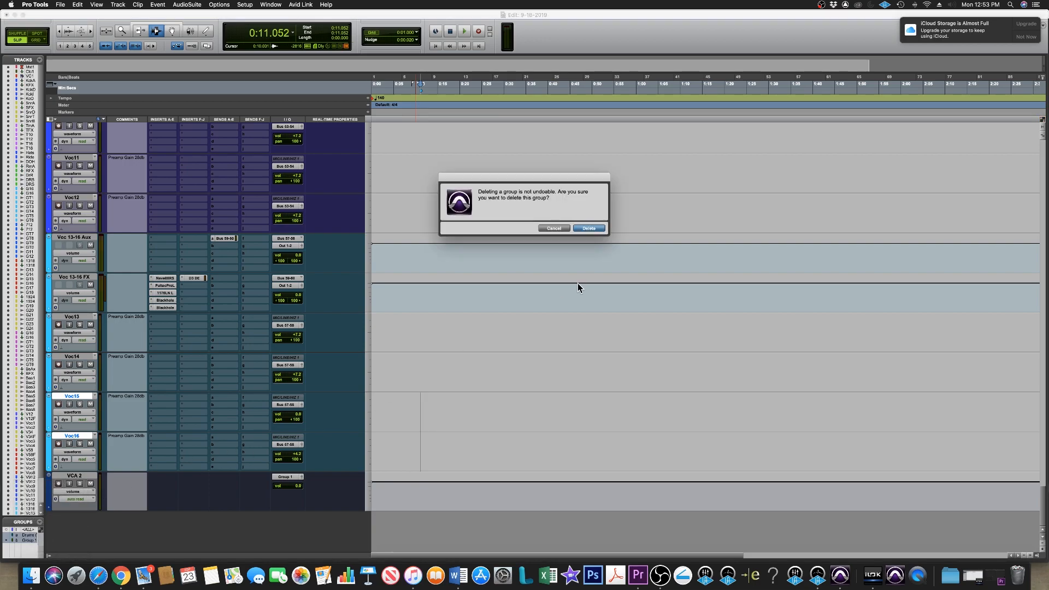
click(585, 228)
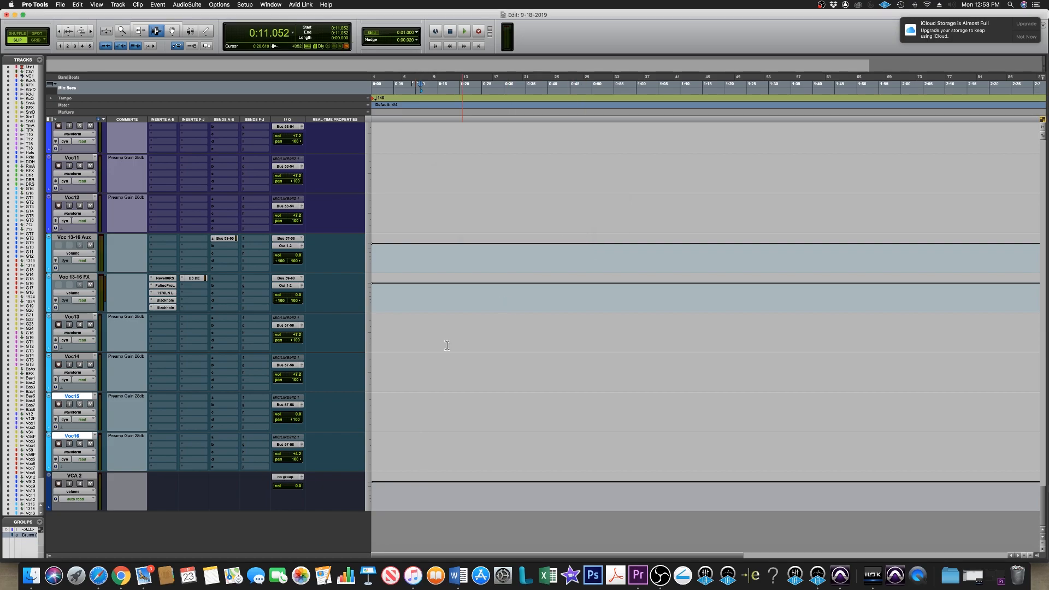
Clear the two-track selection and try lowering VCA 2's volume slightly with no group assigned to it.
click(436, 376)
click(444, 404)
click(426, 449)
click(418, 416)
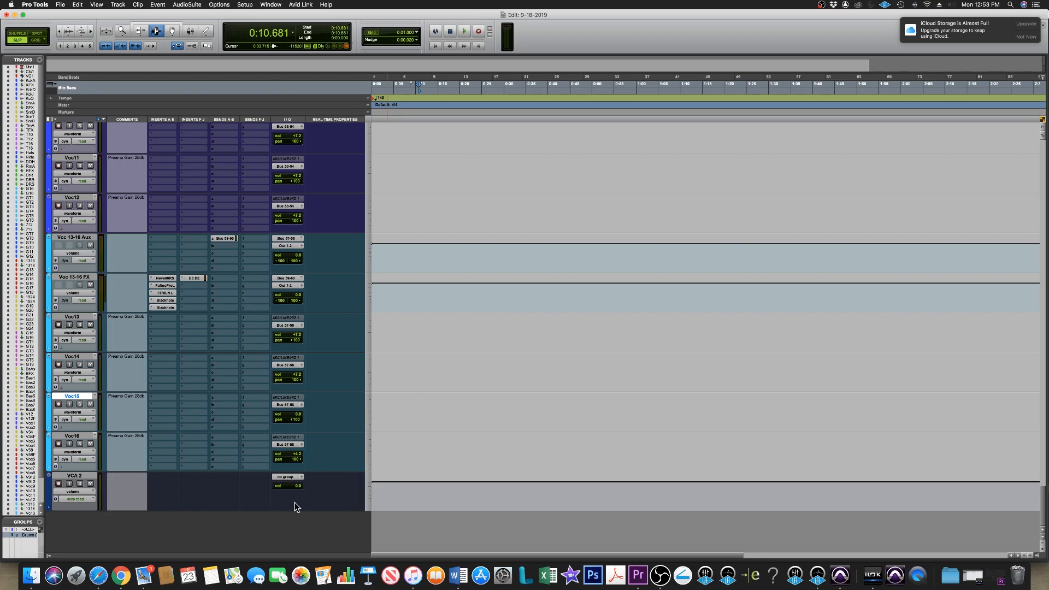
drag(294, 486, 292, 490)
Delete the VCA 2 track.
click(80, 479)
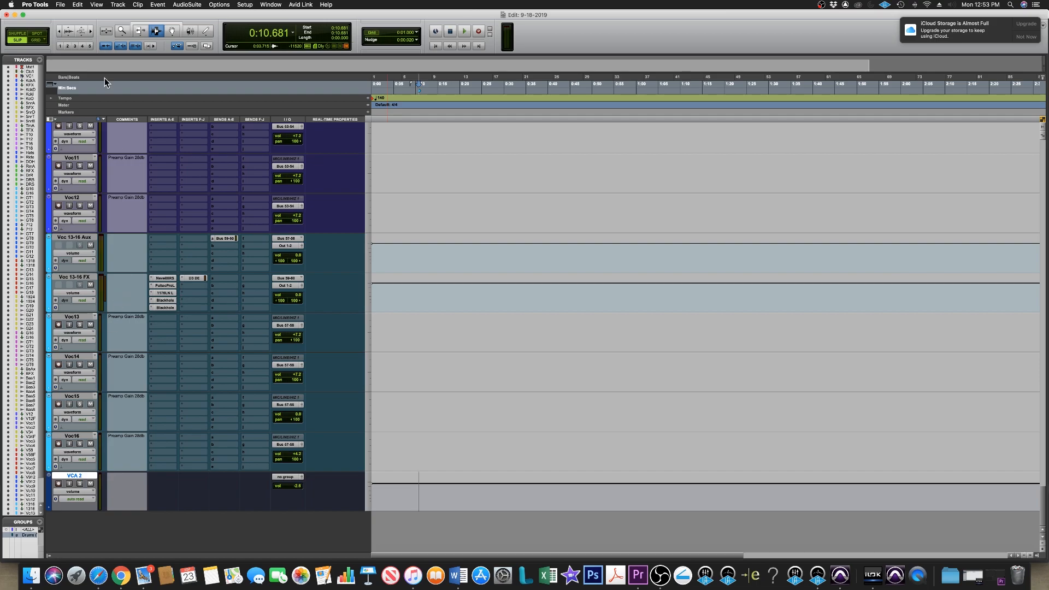
click(120, 5)
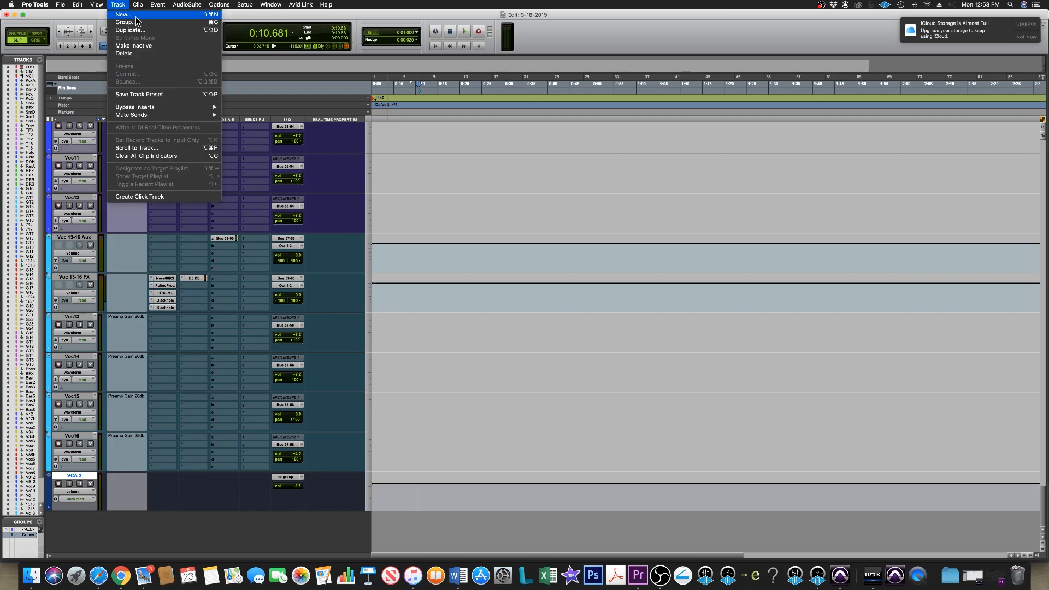
click(134, 54)
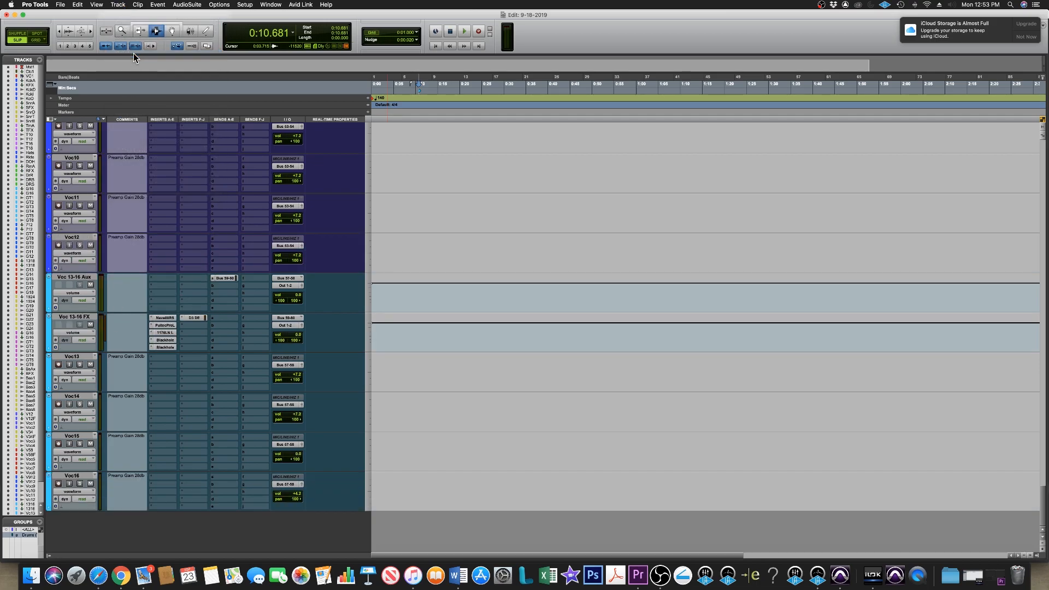